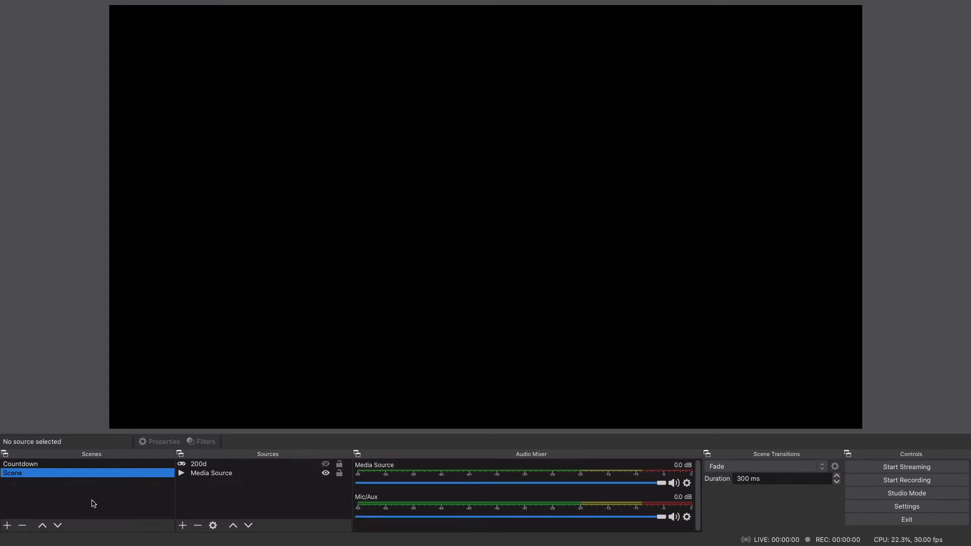
Step: Preview the Countdown scene and add a new scene named Scene 2
left_click(32, 465)
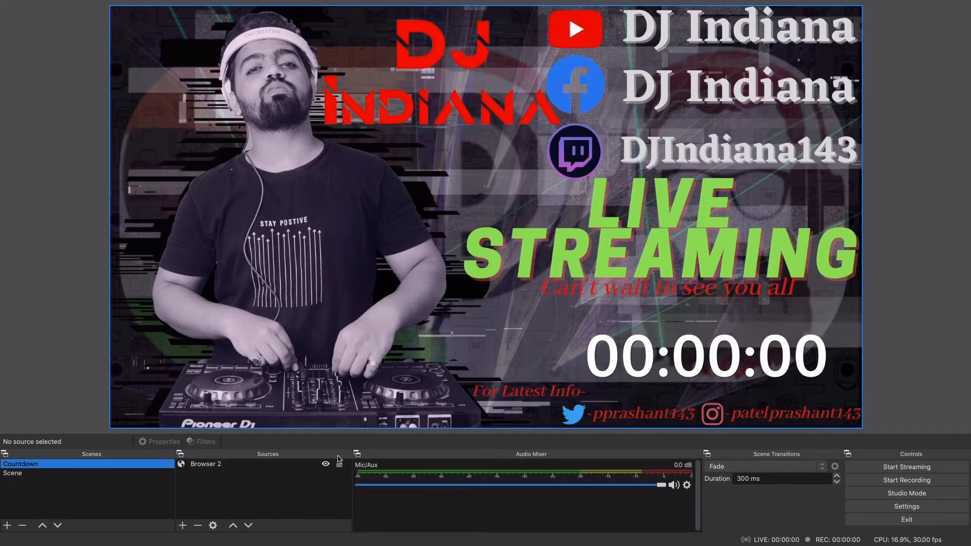
left_click(146, 476)
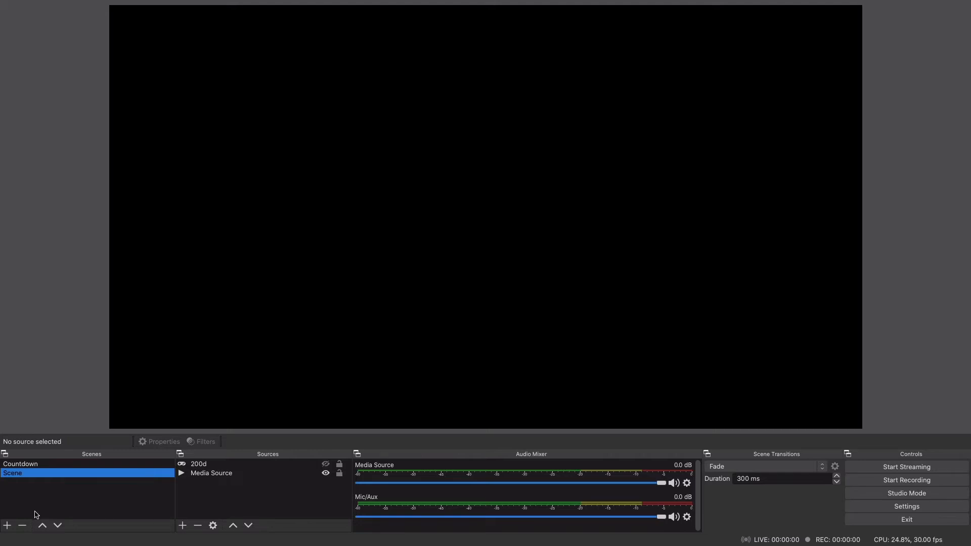
left_click(7, 525)
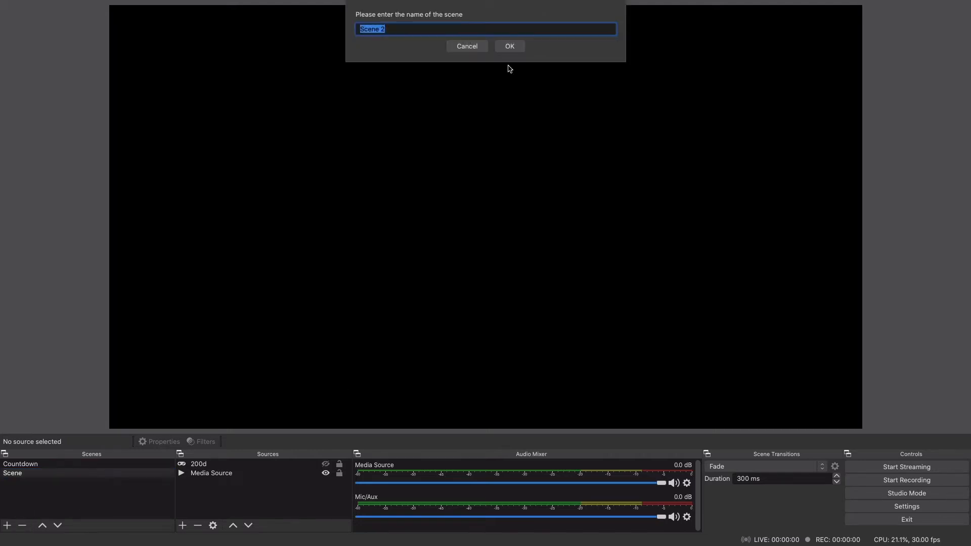
left_click(519, 48)
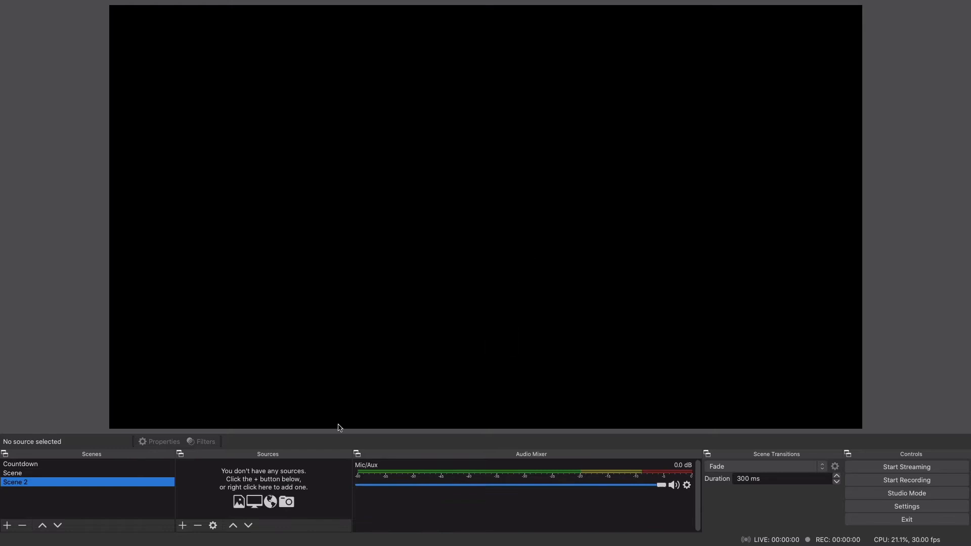
Step: Add a new media source named "back" to Scene 2
left_click(183, 526)
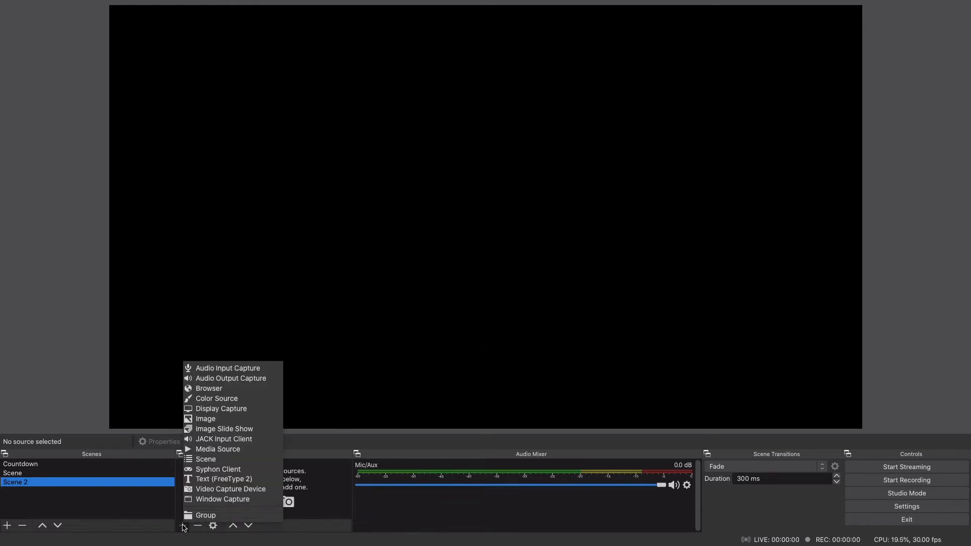
left_click(219, 449)
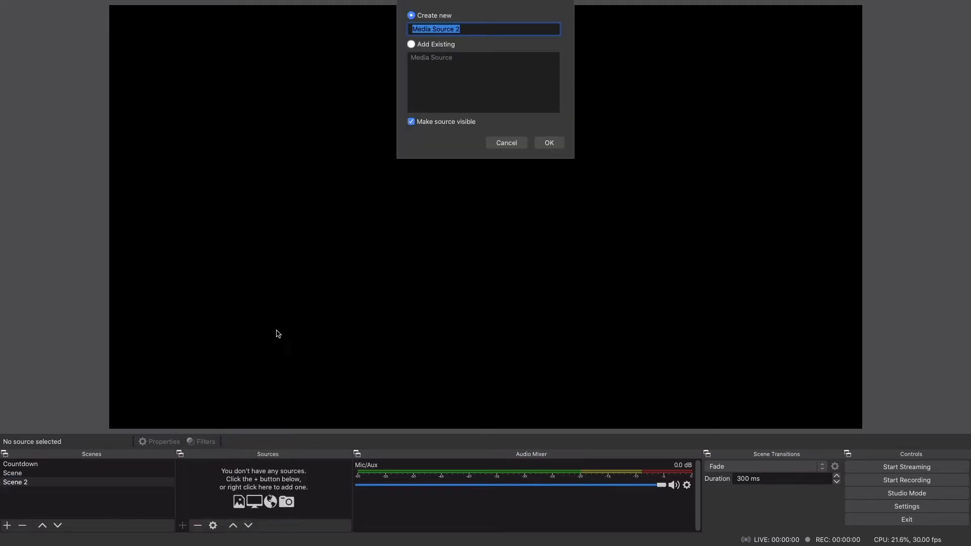
type("bs")
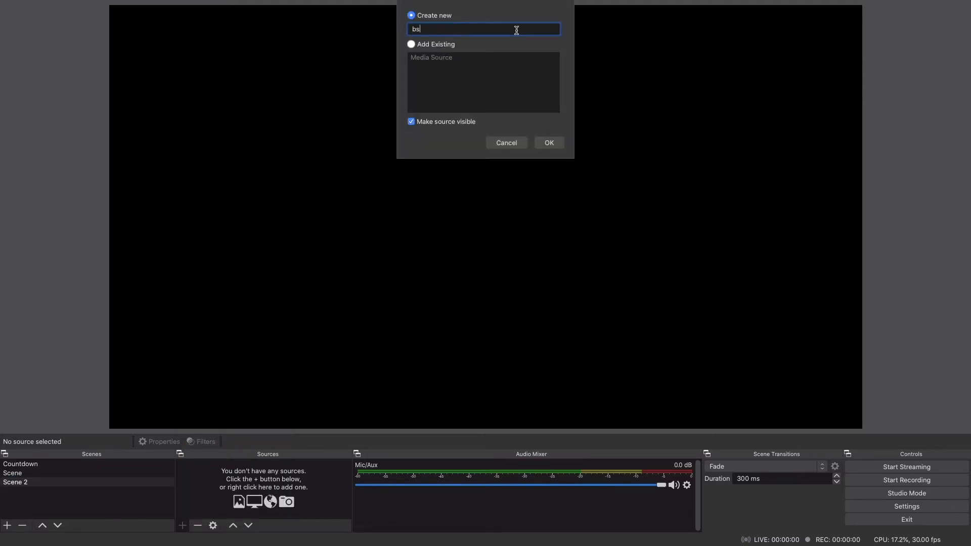
type("ack")
key("Return")
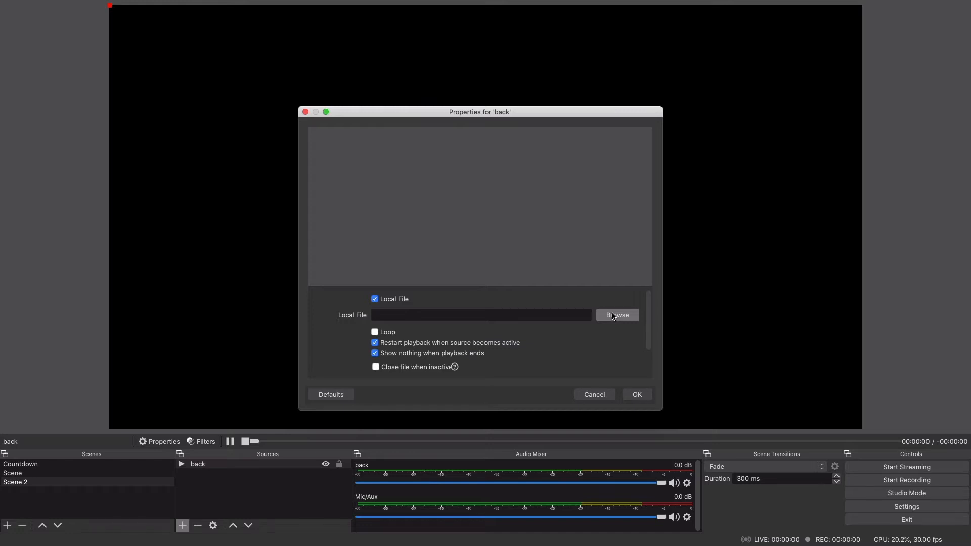
Step: Choose background.mov from the OBS folder as the local file of the "back" source
left_click(614, 315)
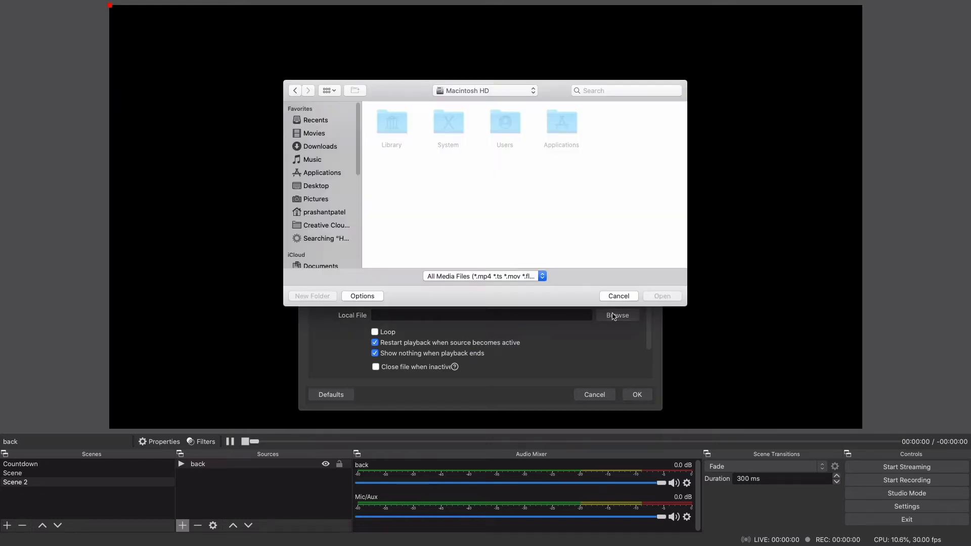
left_click(498, 91)
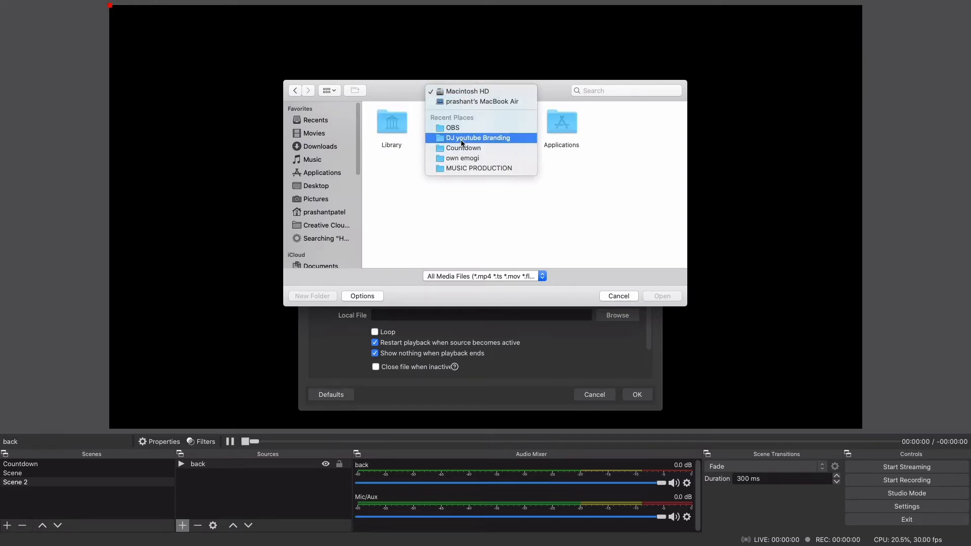
left_click(457, 128)
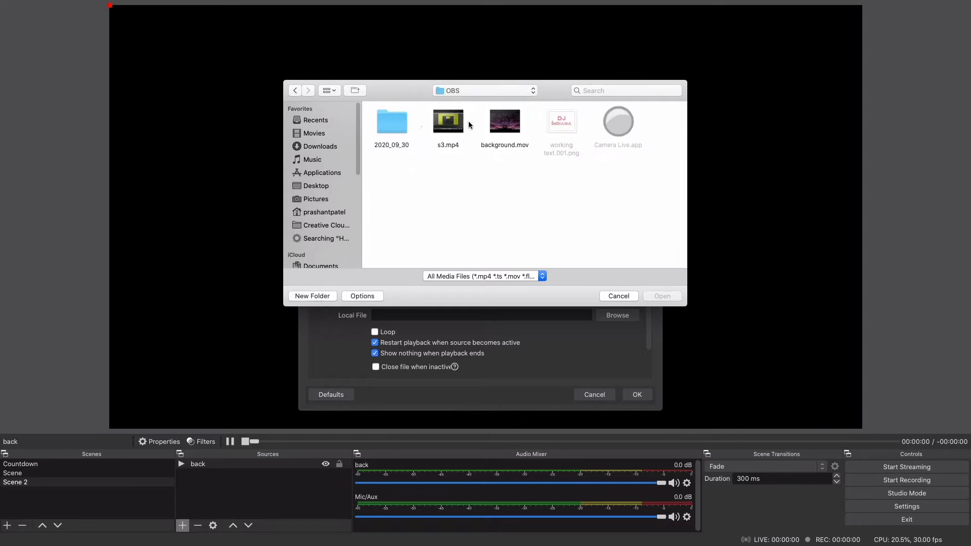
left_click(505, 122)
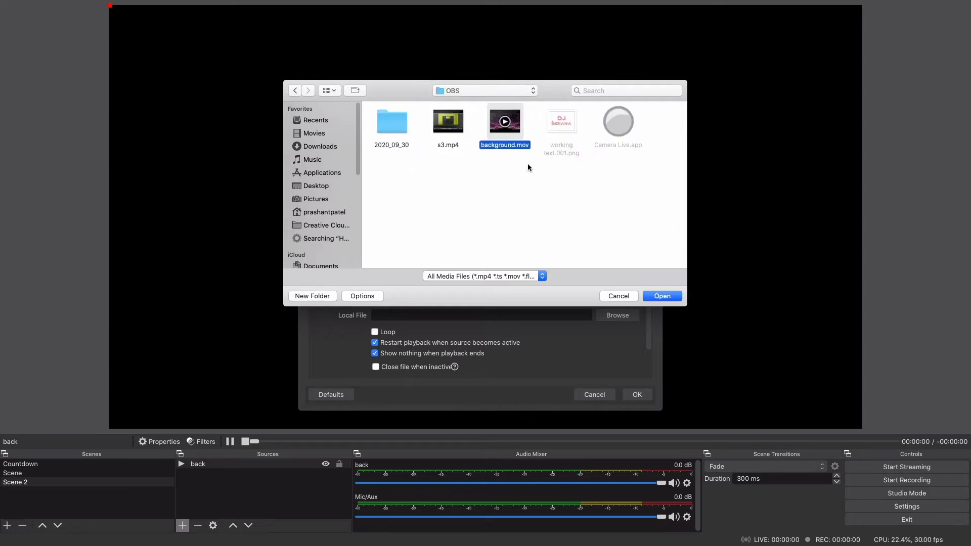
left_click(662, 297)
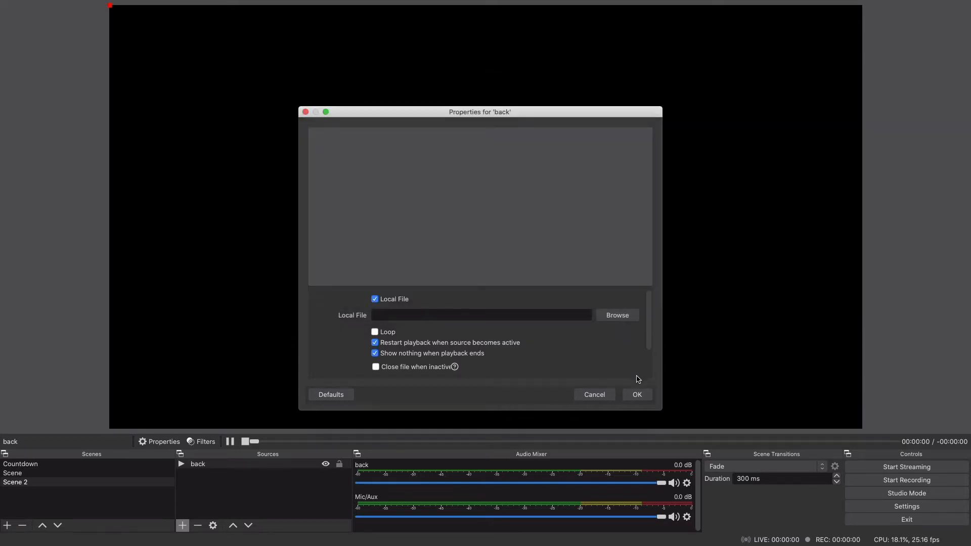
Step: Turn on looping for the background video and scale it to fill the whole canvas
left_click(376, 332)
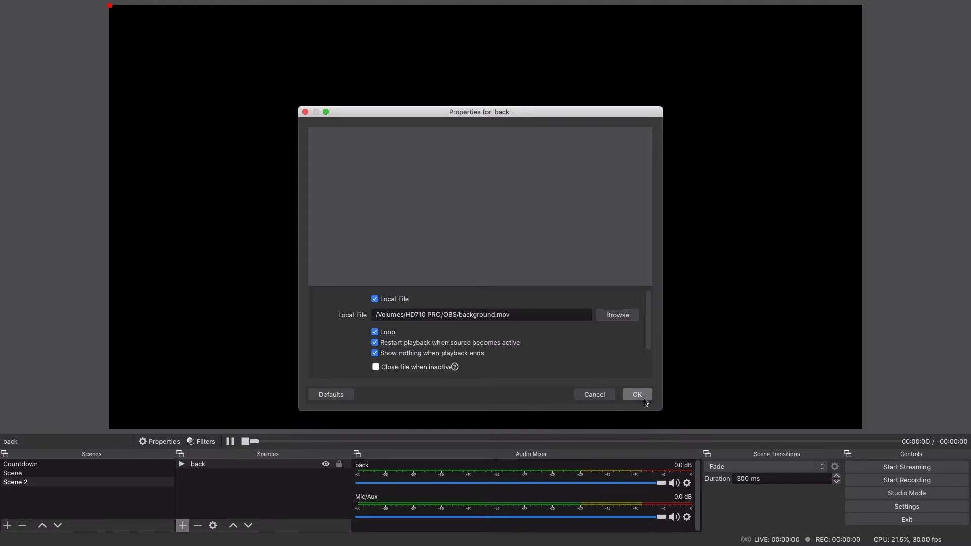
left_click(638, 395)
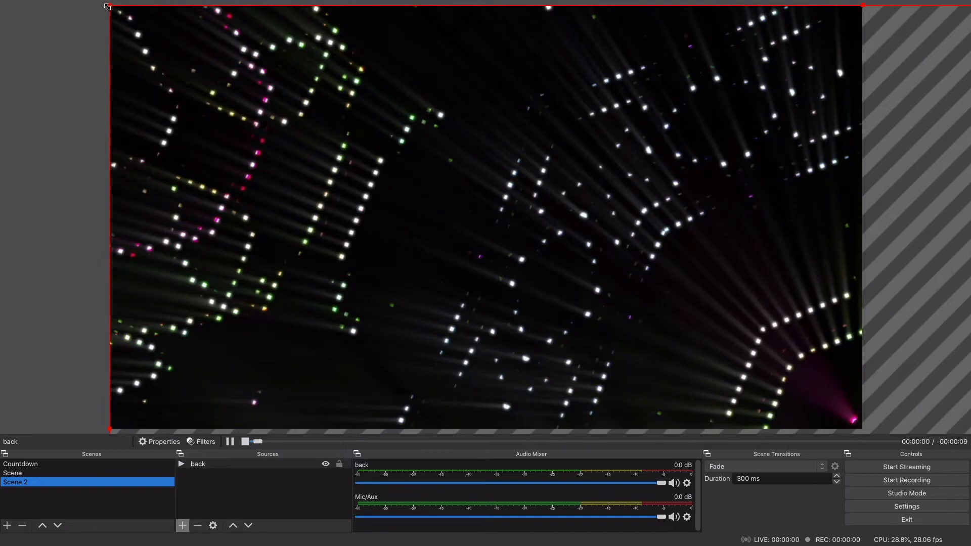
mouse_move(110, 5)
left_mouse_down()
mouse_move(809, 354)
mouse_move(516, 218)
mouse_move(279, 35)
mouse_move(207, 54)
mouse_move(223, 82)
mouse_move(546, 263)
mouse_move(110, 6)
left_mouse_up()
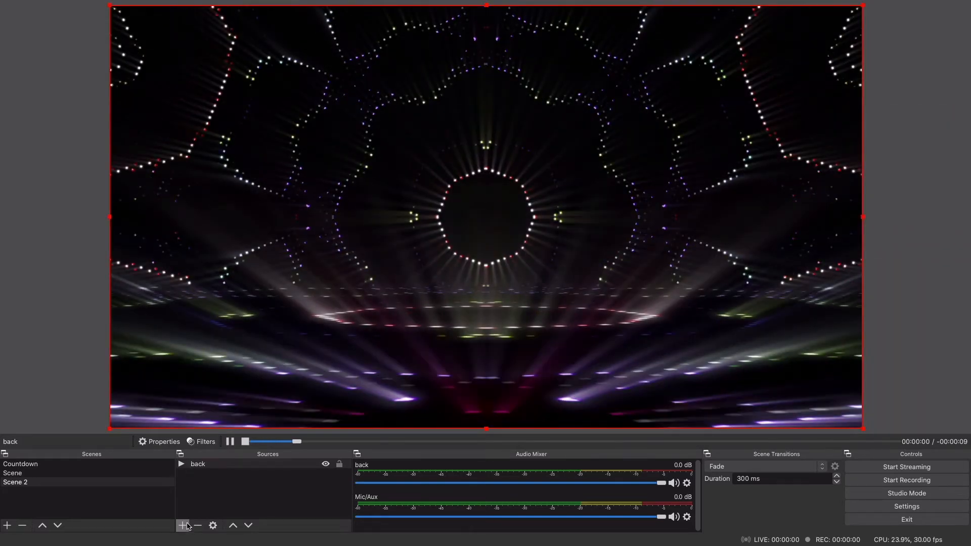
Step: Add a new image source named "text" to Scene 2
left_click(183, 526)
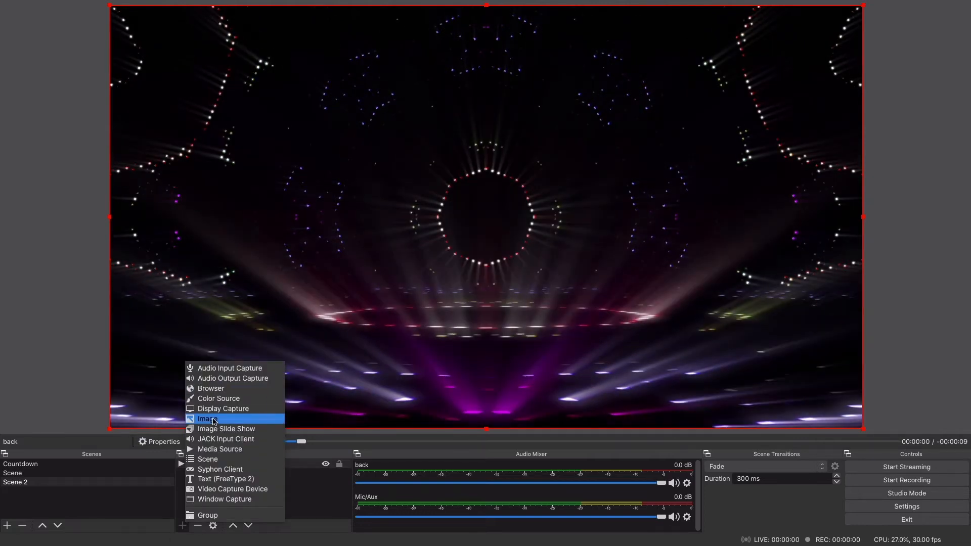
left_click(212, 420)
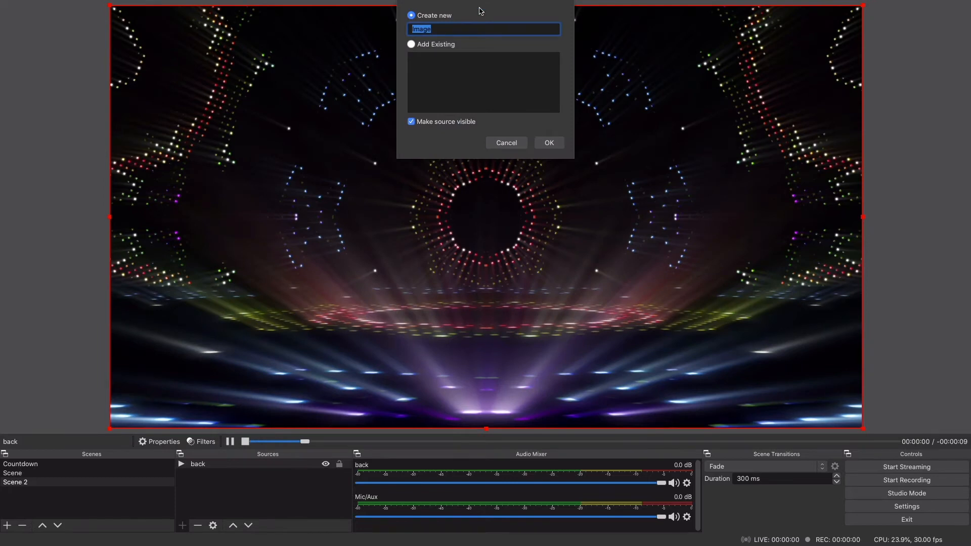
type("text")
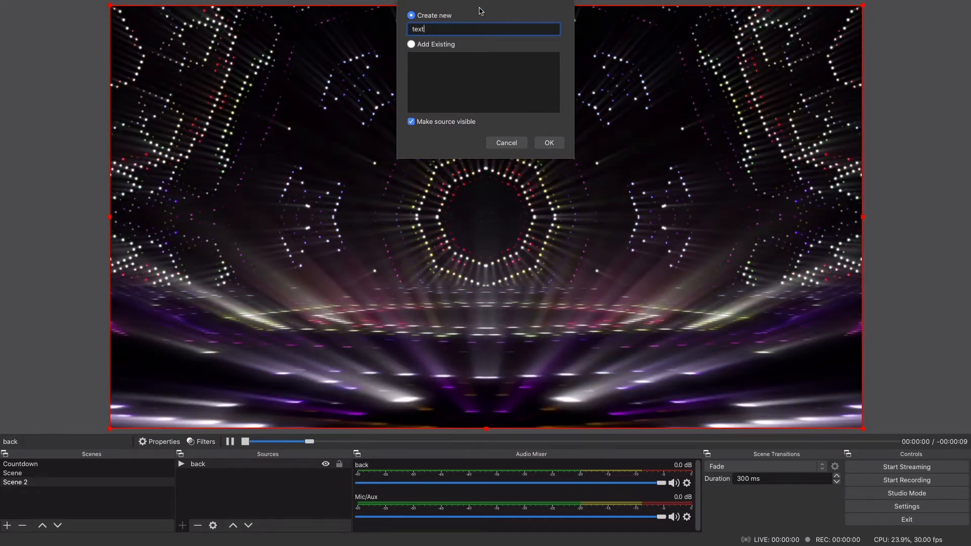
key("Return")
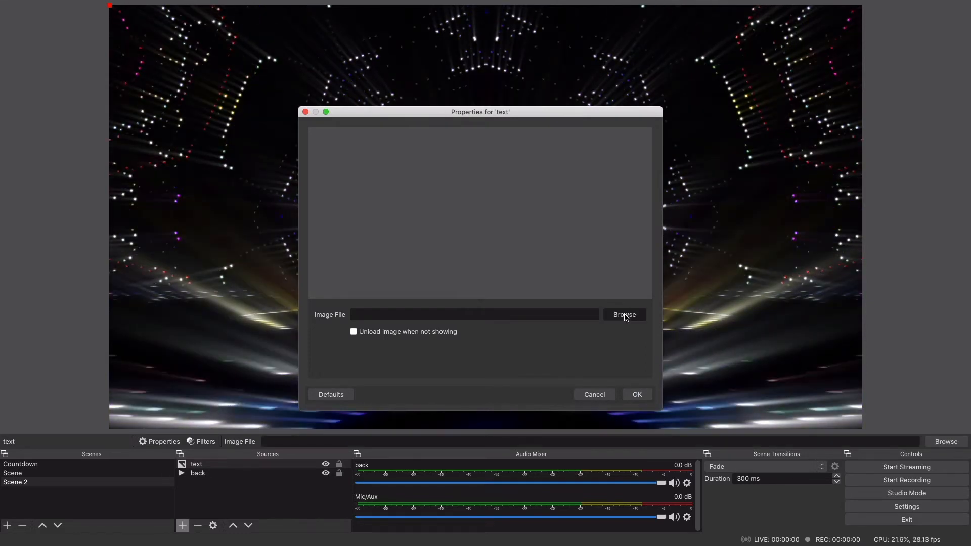
Step: Load working text.001.png from the OBS folder into the "text" source and shrink the logo into the canvas's upper-left corner
left_click(626, 315)
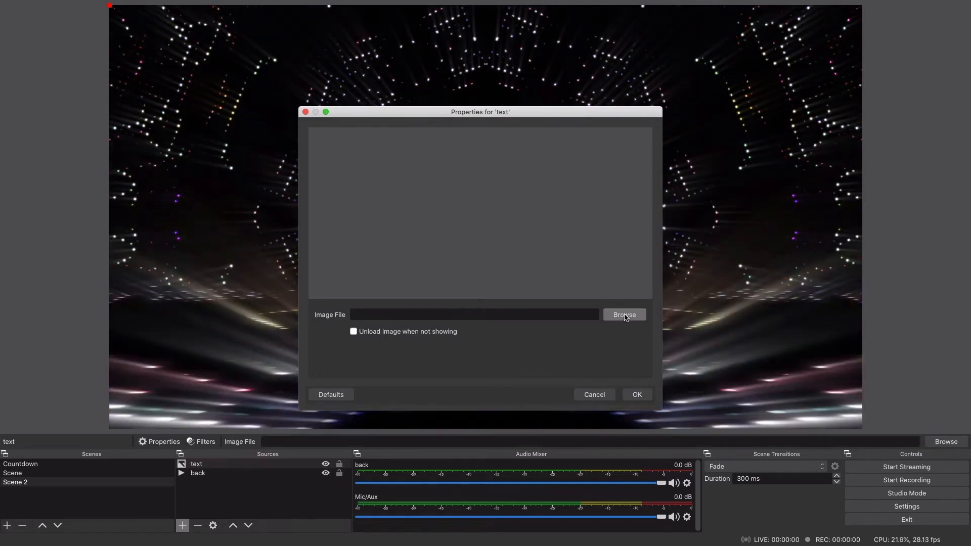
left_click(625, 315)
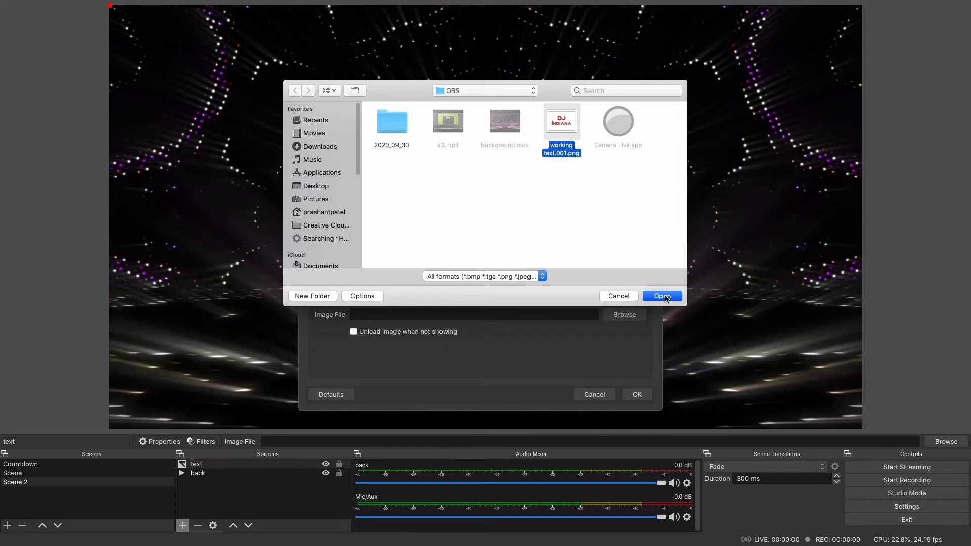
double_click(575, 147)
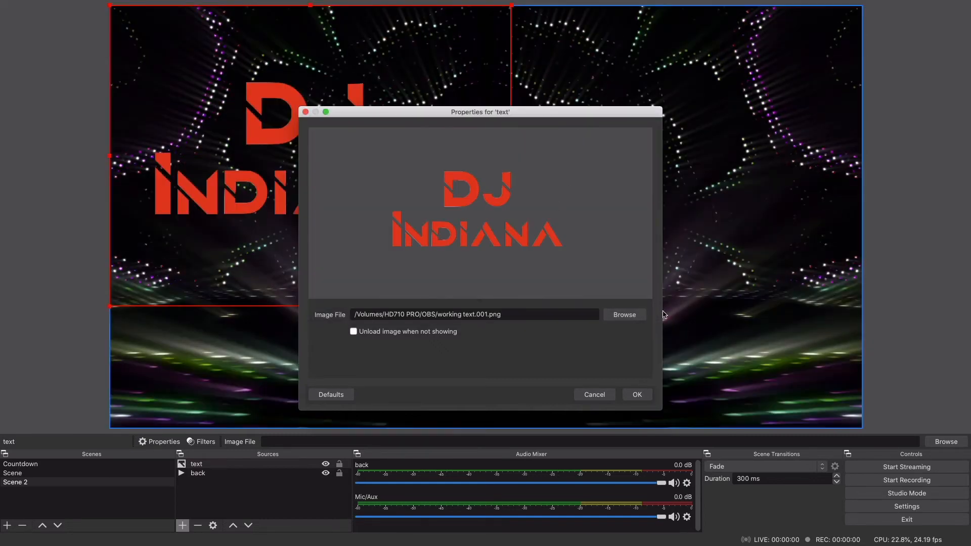
left_click(636, 395)
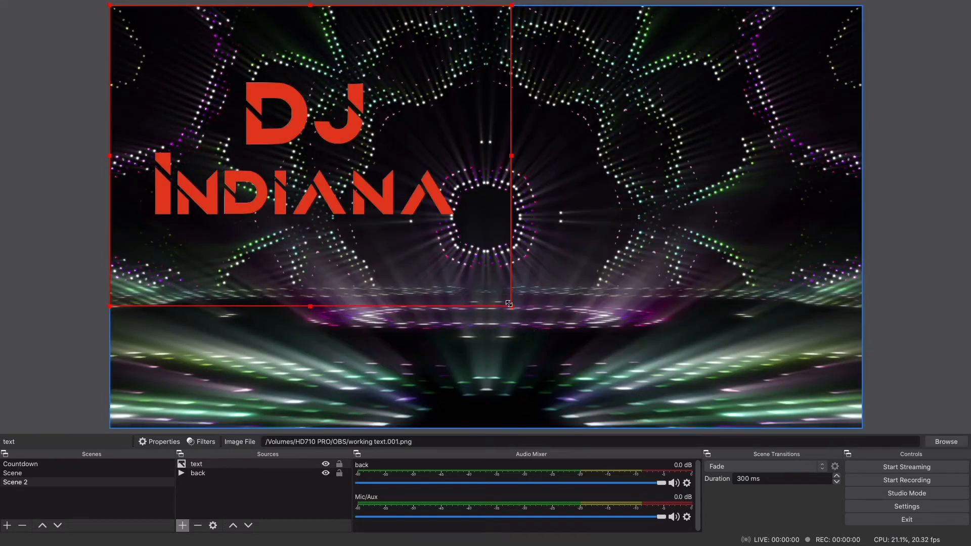
left_click_drag(510, 305, 204, 63)
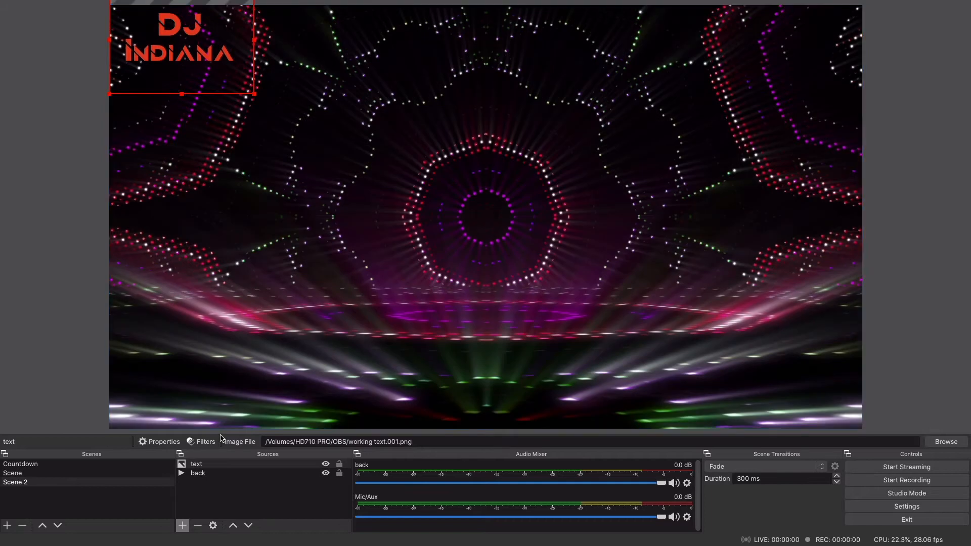
Step: Move the "back" source above "text" in the stacking order and restore "text" to the front
left_click(202, 473)
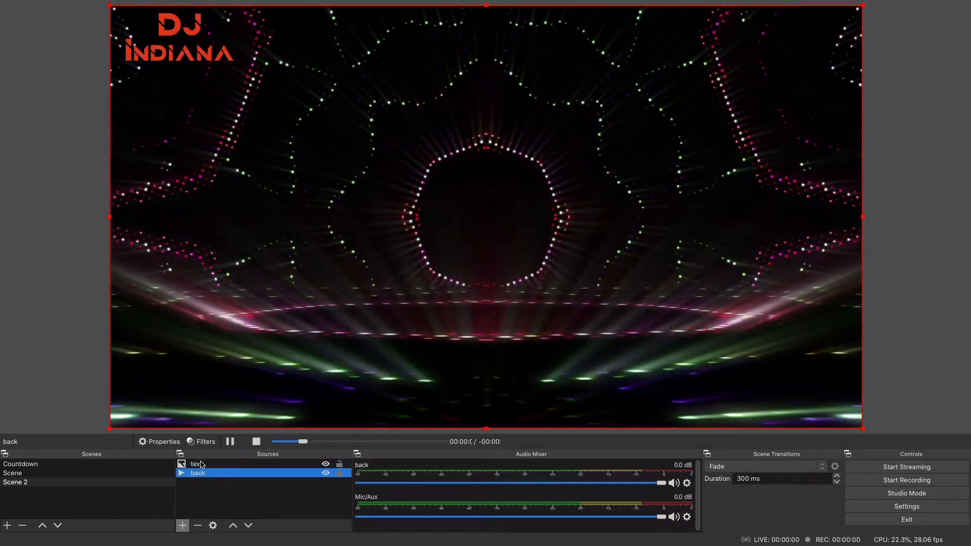
left_click_drag(201, 473, 201, 463)
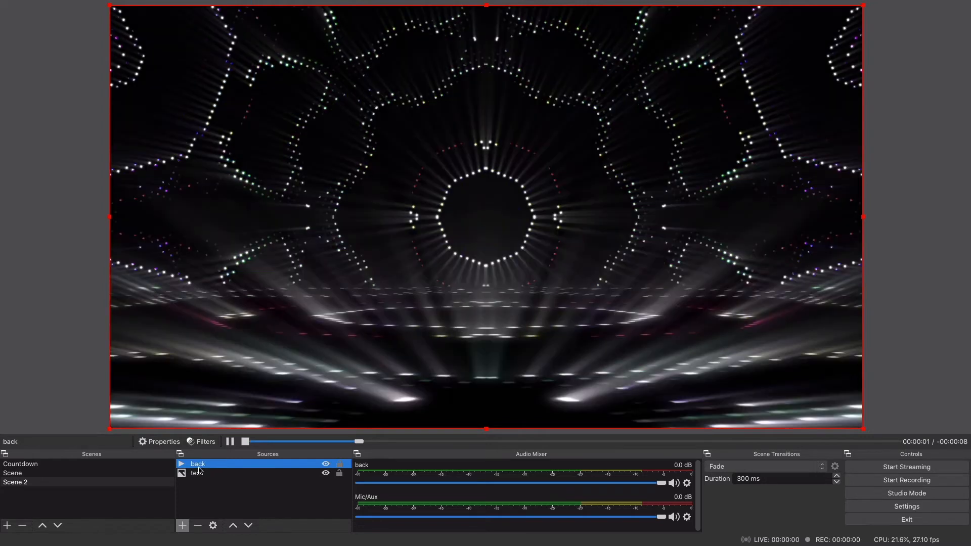
left_click_drag(199, 473, 198, 461)
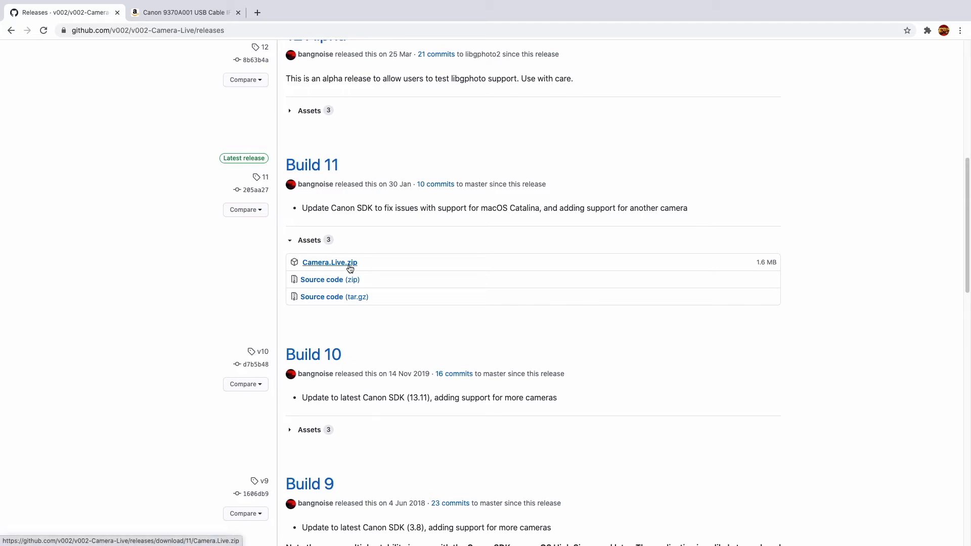
Step: Switch to Finder and launch the Camera Live app from the folder shown there
key("ctrl+Up")
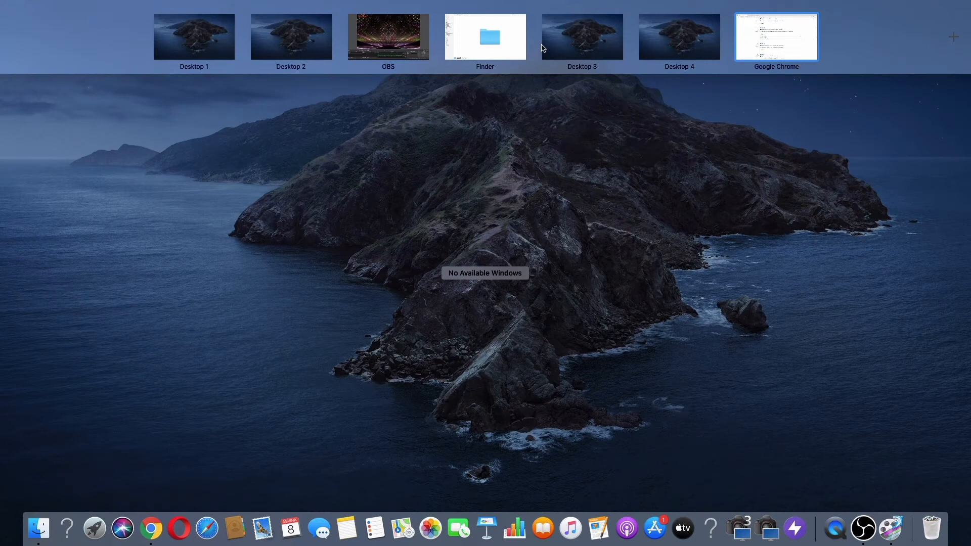
key("ctrl+Up")
key("ctrl+Up")
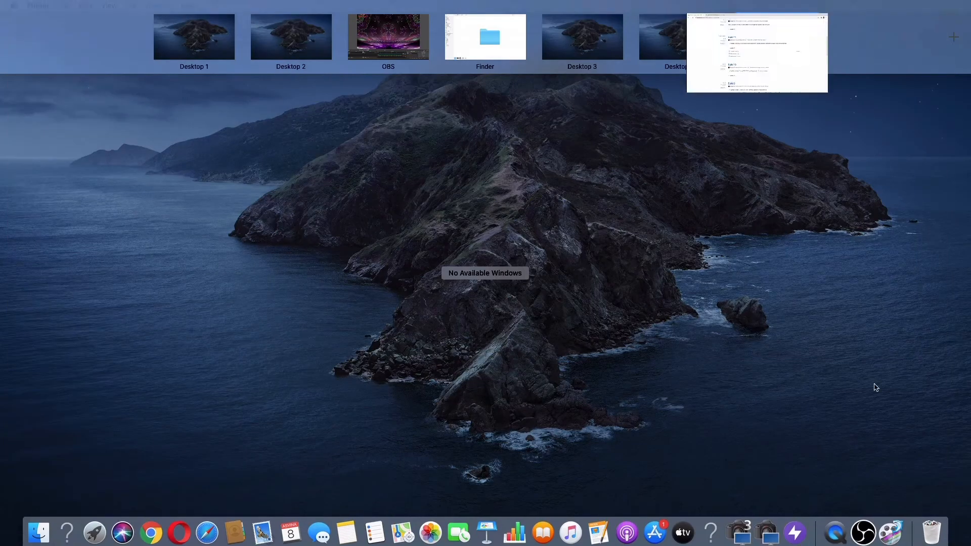
left_click(499, 45)
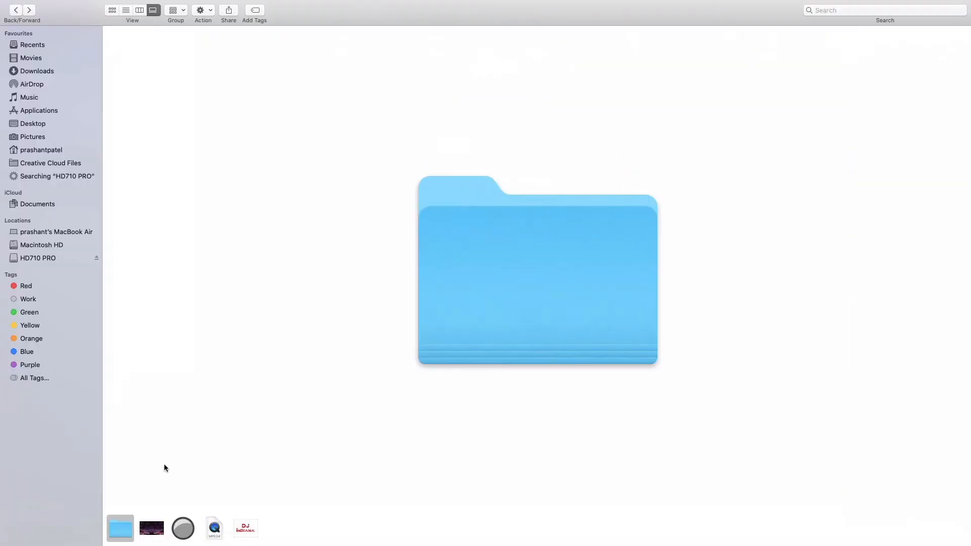
left_click(184, 531)
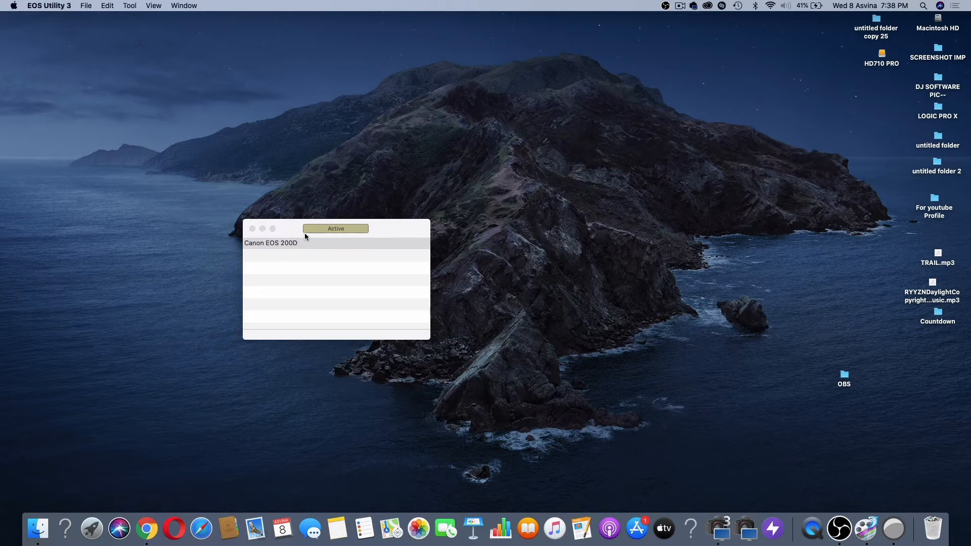
Step: Switch to OBS and add a new Syphon Client source named "camera" to Scene 2
left_click(831, 529)
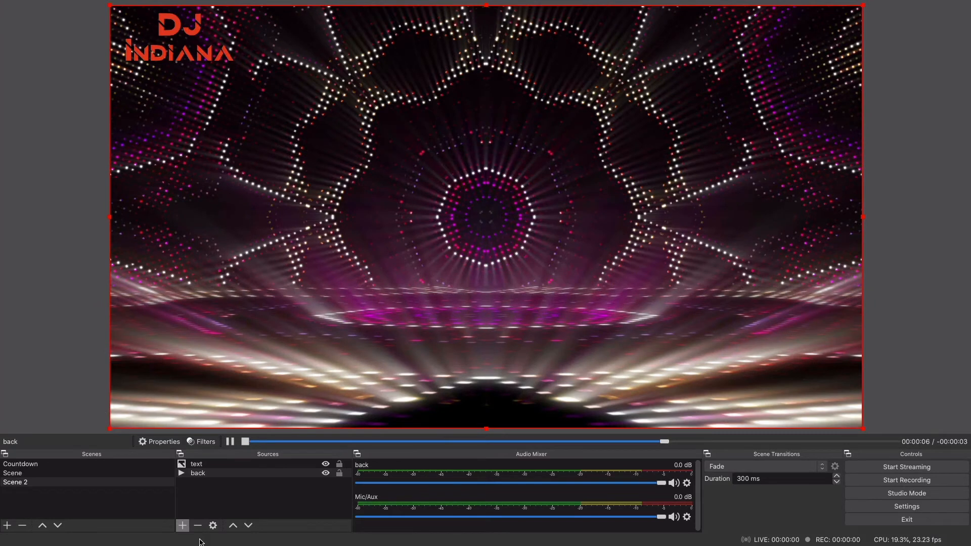
left_click(183, 526)
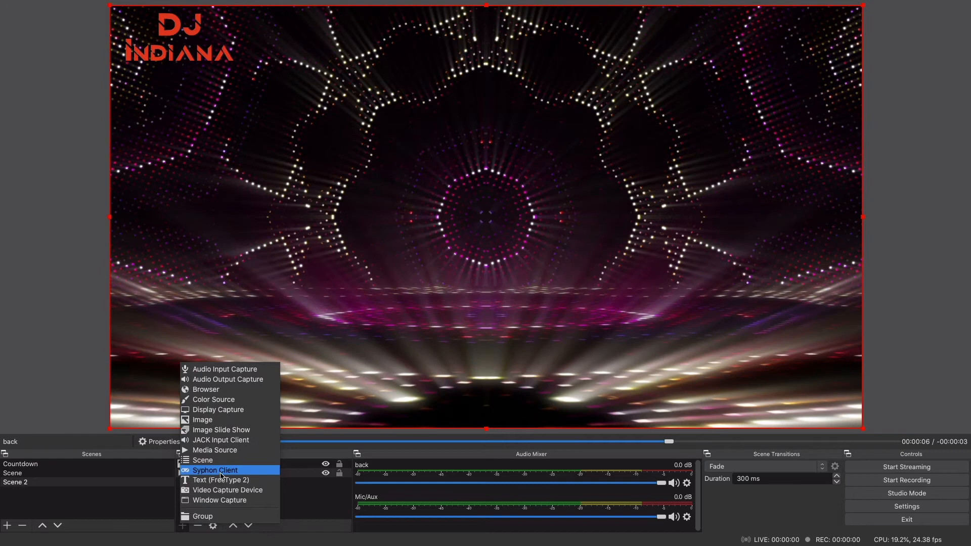
left_click(220, 471)
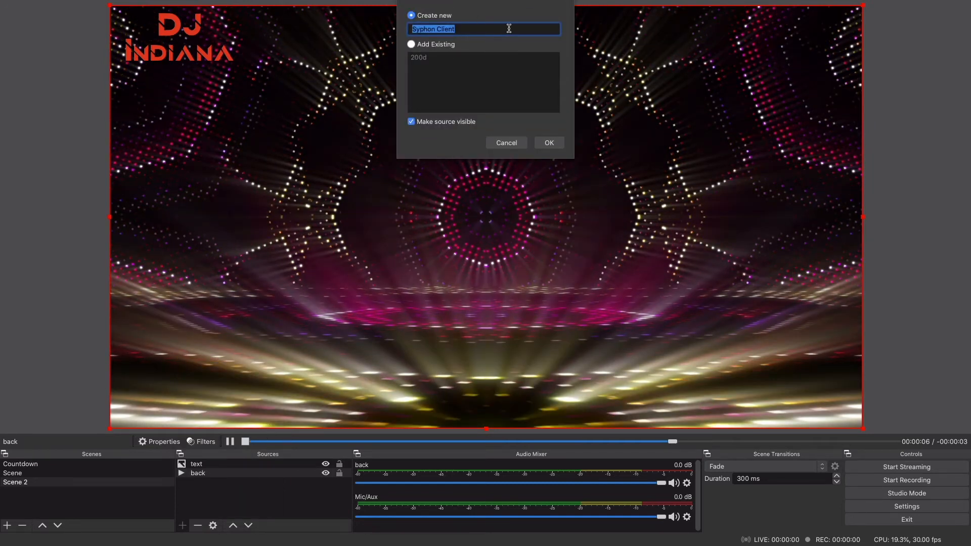
type("cam")
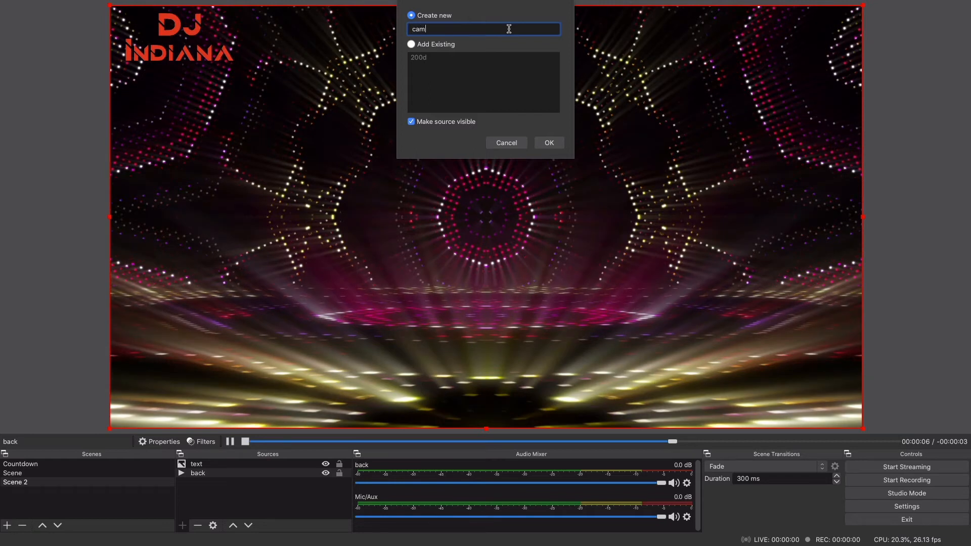
type("era")
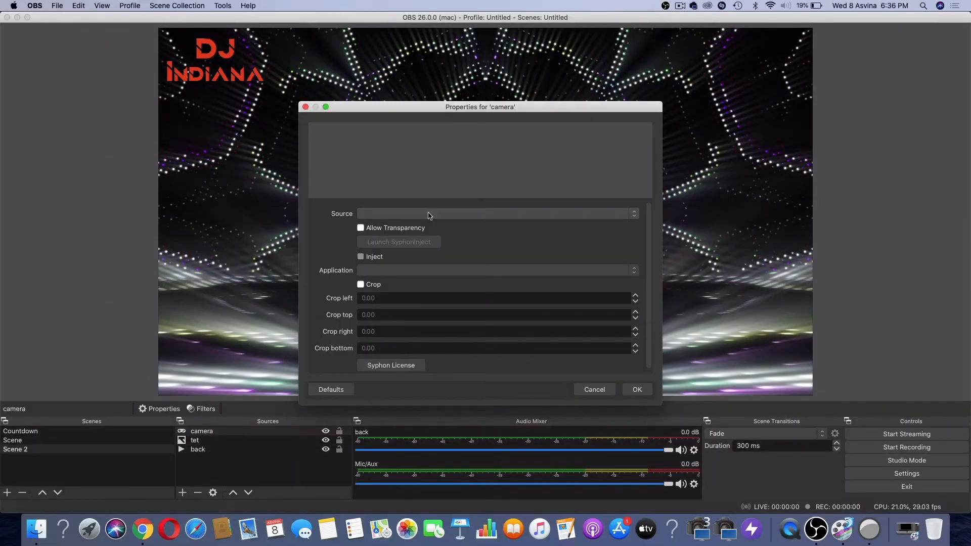
Step: Set the "camera" source's feed to [Camera Live] Canon EOS 200D and move the "tet" logo above it in the stacking order
left_click(428, 214)
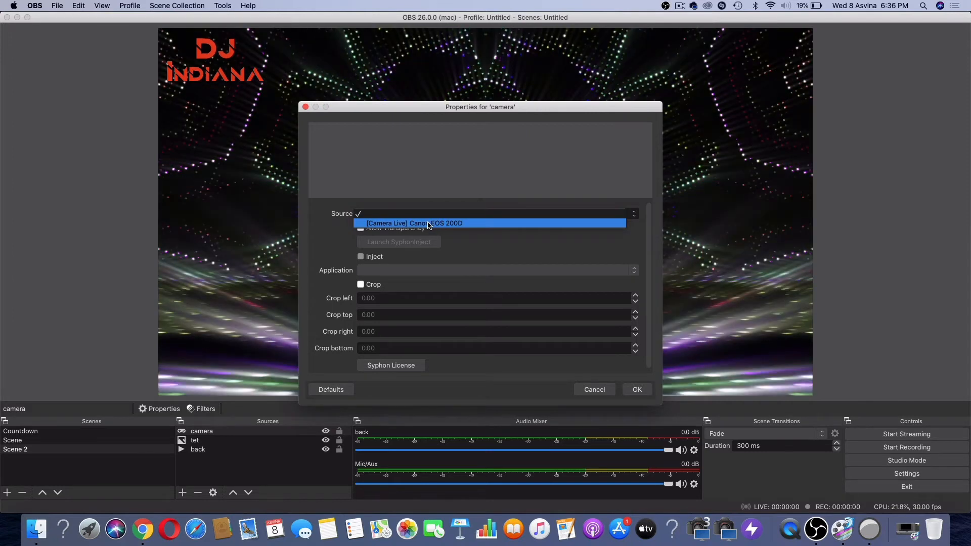
left_click(428, 223)
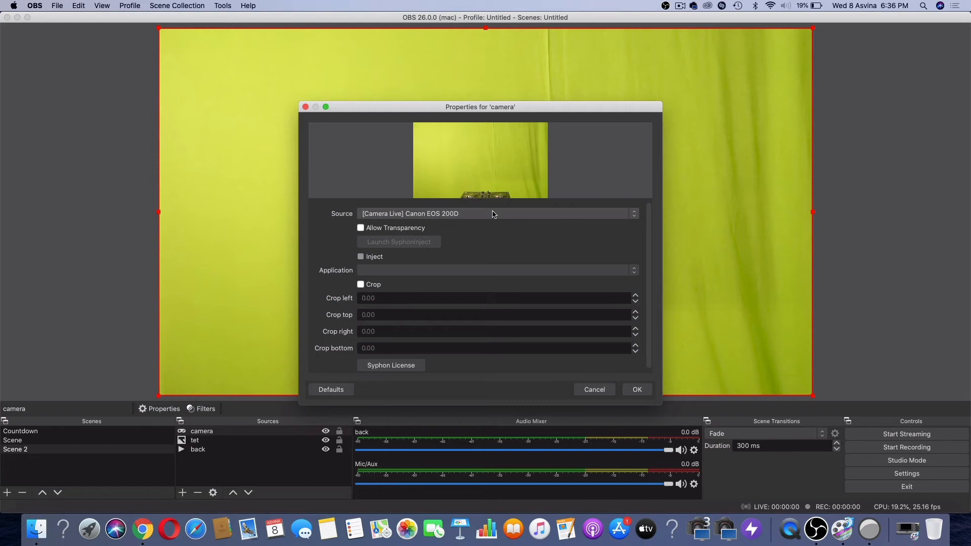
left_click(637, 389)
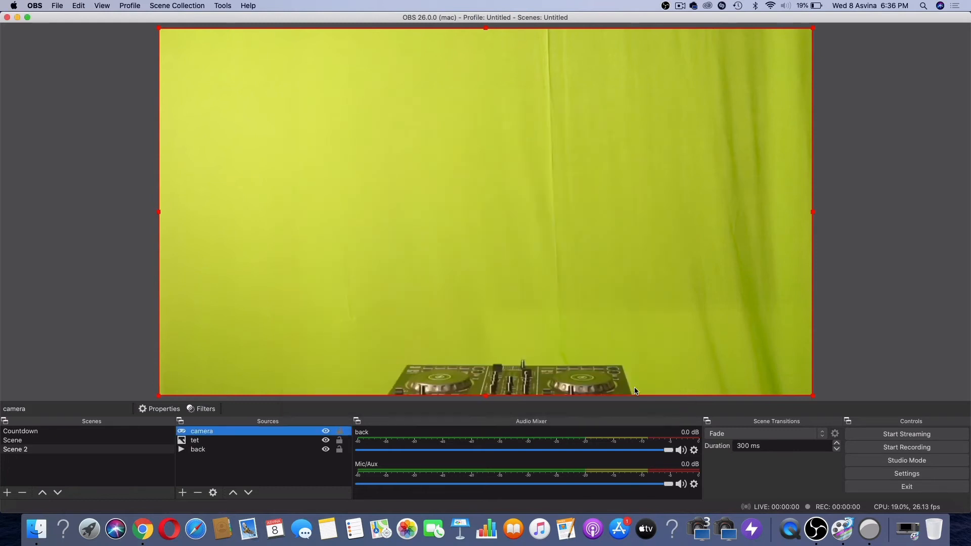
left_click(194, 440)
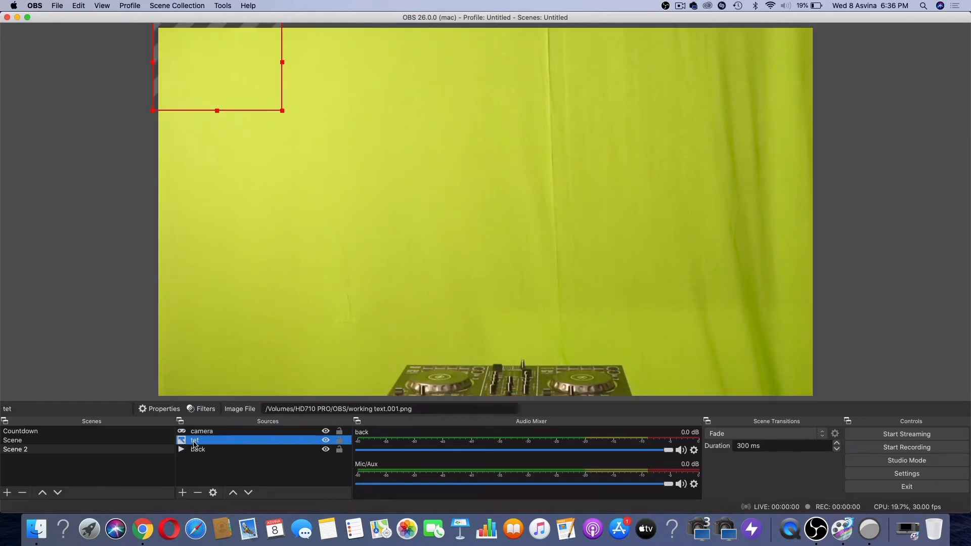
left_click_drag(194, 443, 196, 431)
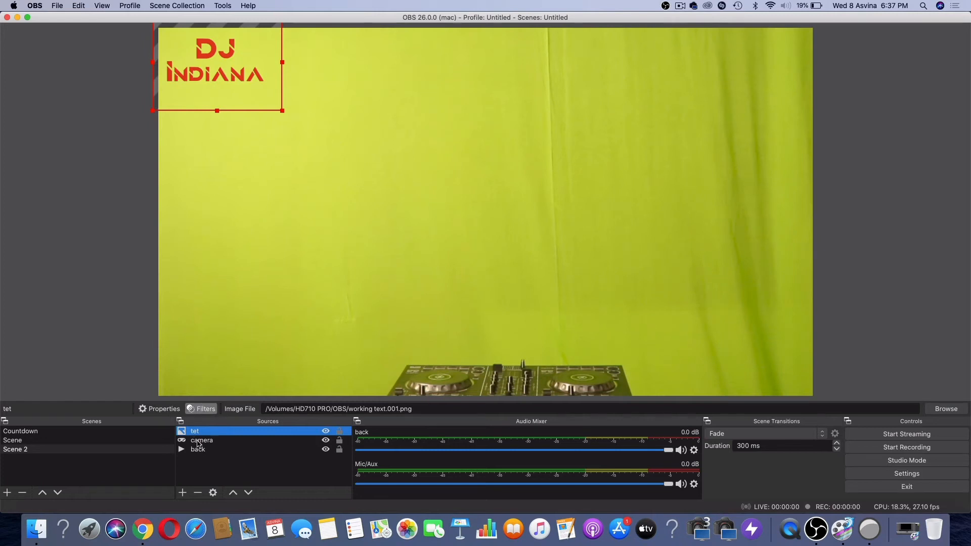
Step: Enable Allow Transparency in the properties of the "camera" source
left_click(198, 443)
double_click(198, 443)
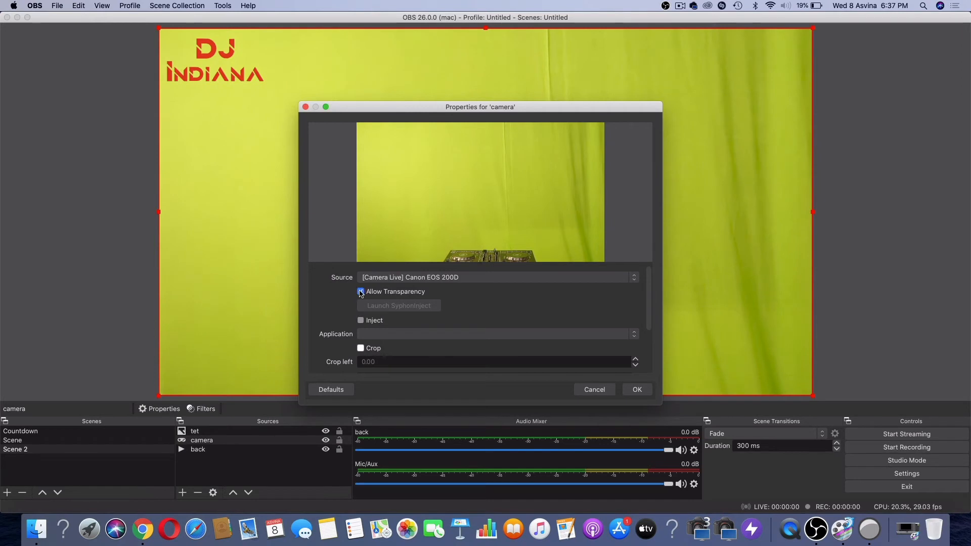
left_click(636, 390)
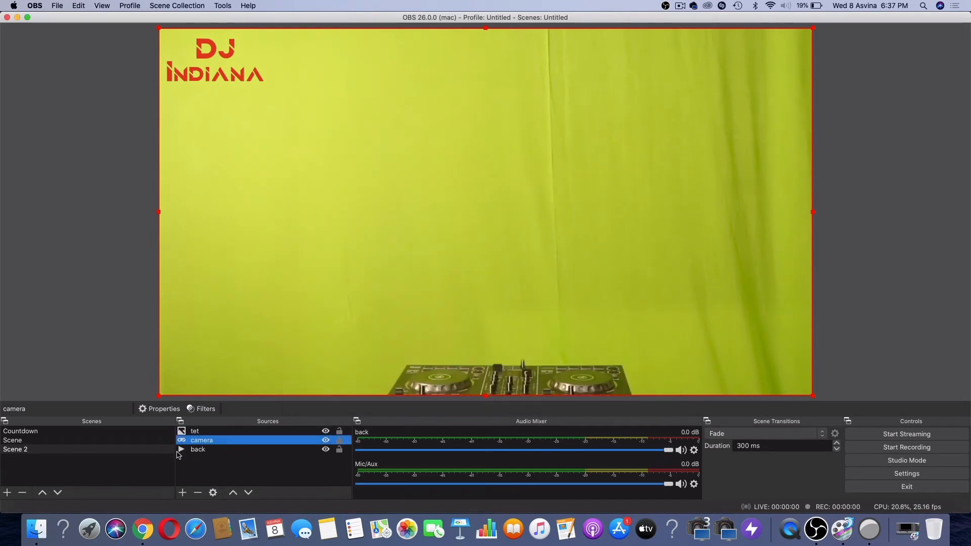
Step: Add a Chroma Key filter to the "camera" source, keeping the default name and the Green key color type
right_click(207, 442)
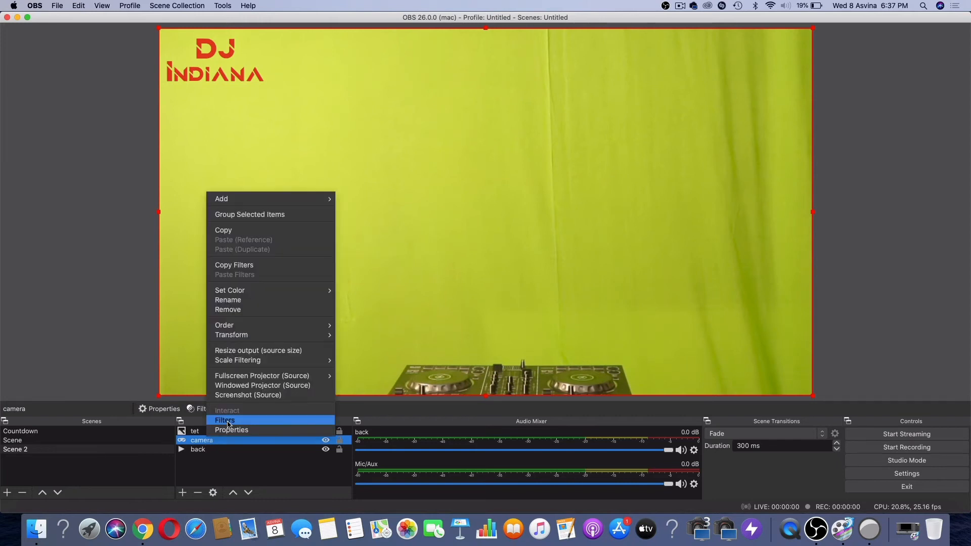
left_click(228, 422)
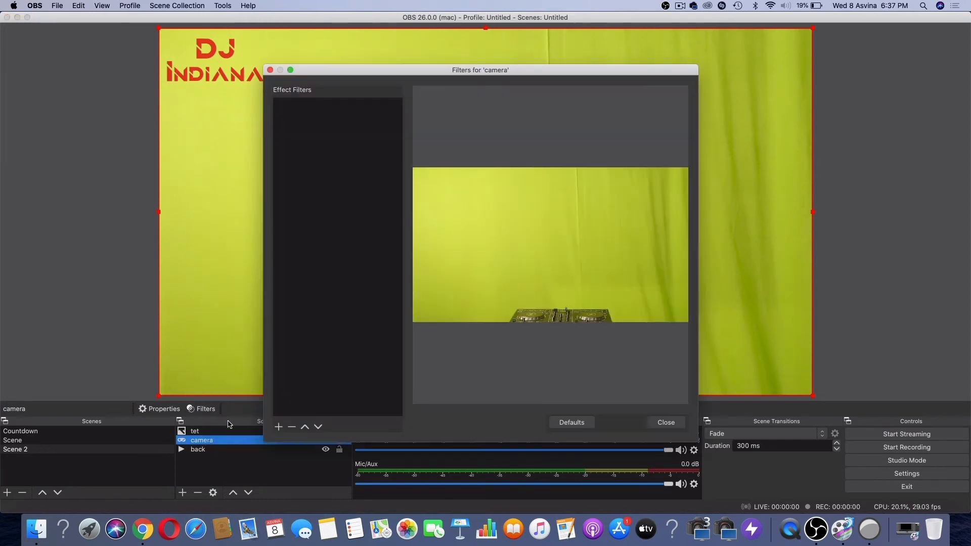
left_click(280, 428)
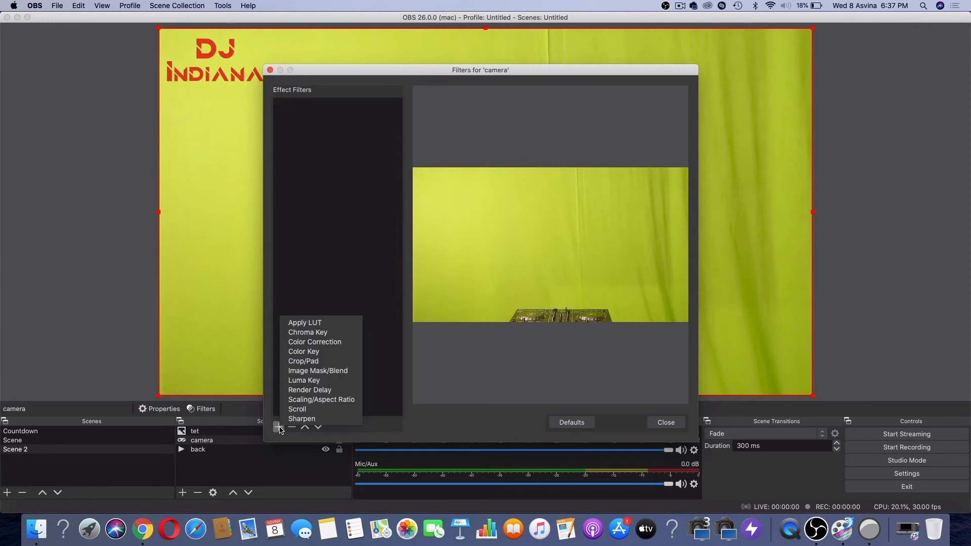
left_click(326, 333)
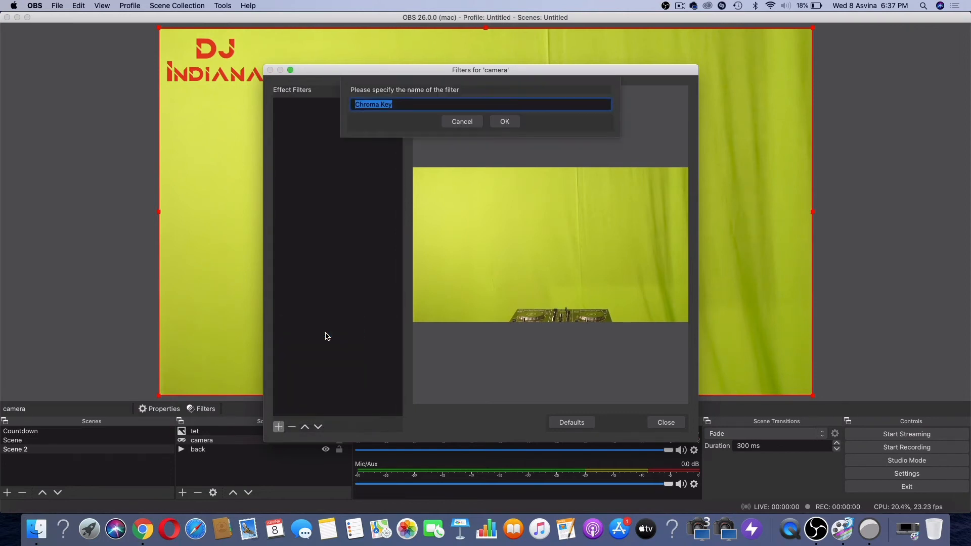
left_click(504, 122)
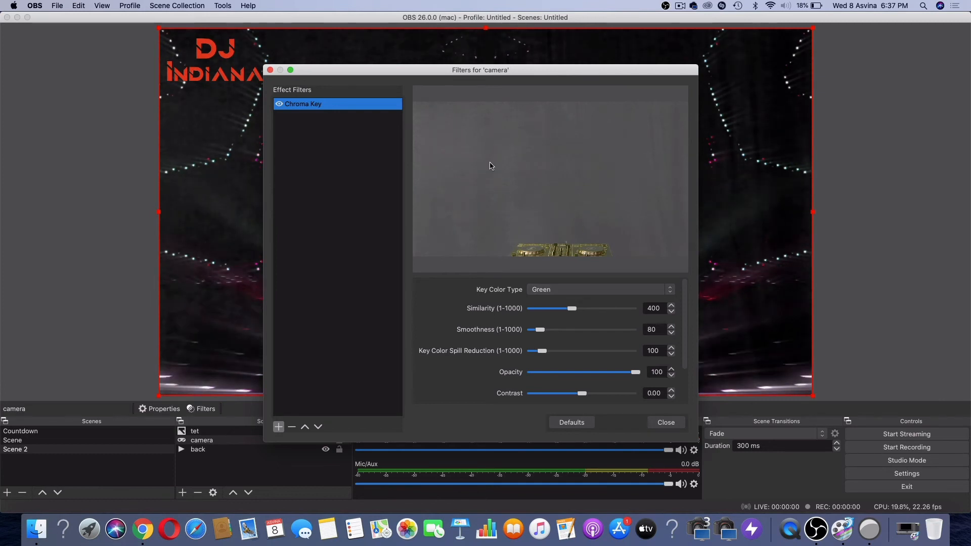
left_click(663, 424)
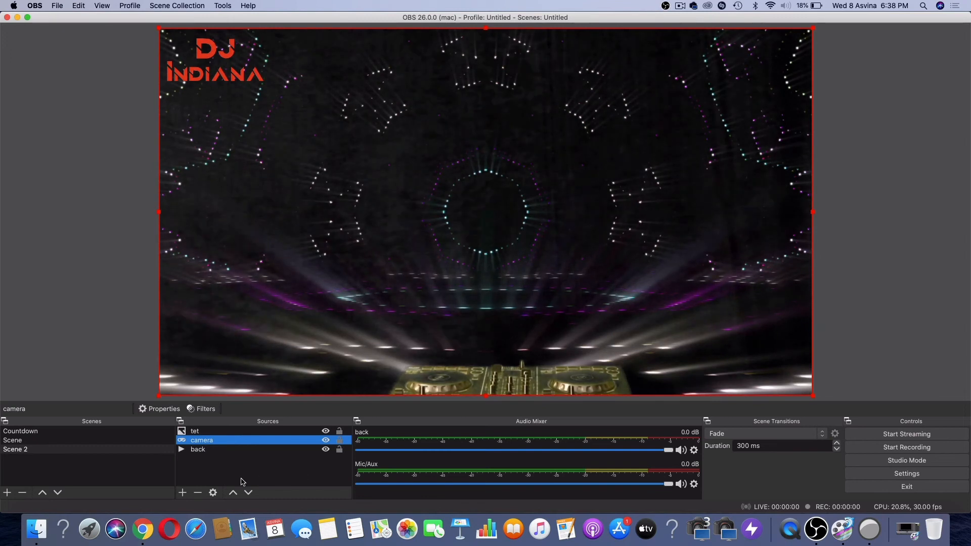
Step: Add a Video Capture Device source named "web" and check its available devices without selecting one
left_click(181, 494)
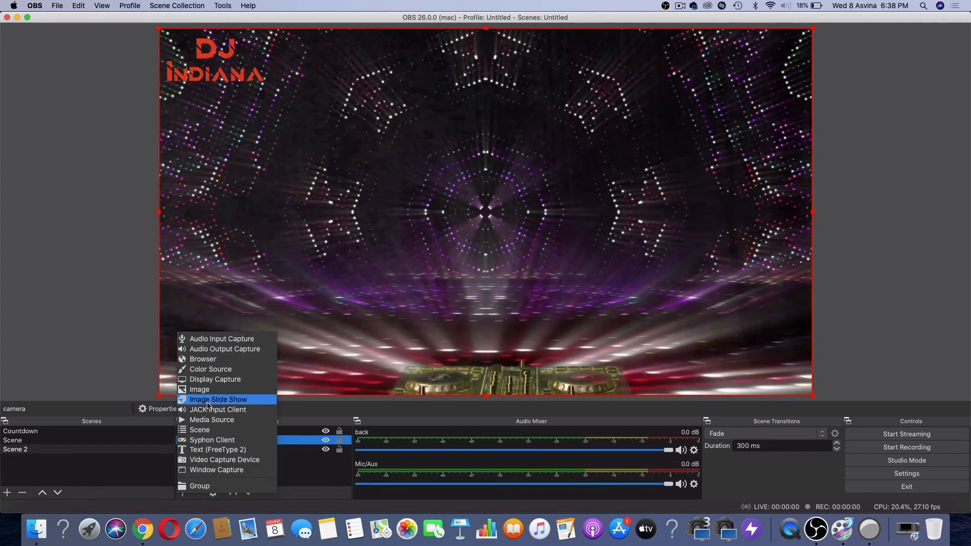
left_click(221, 461)
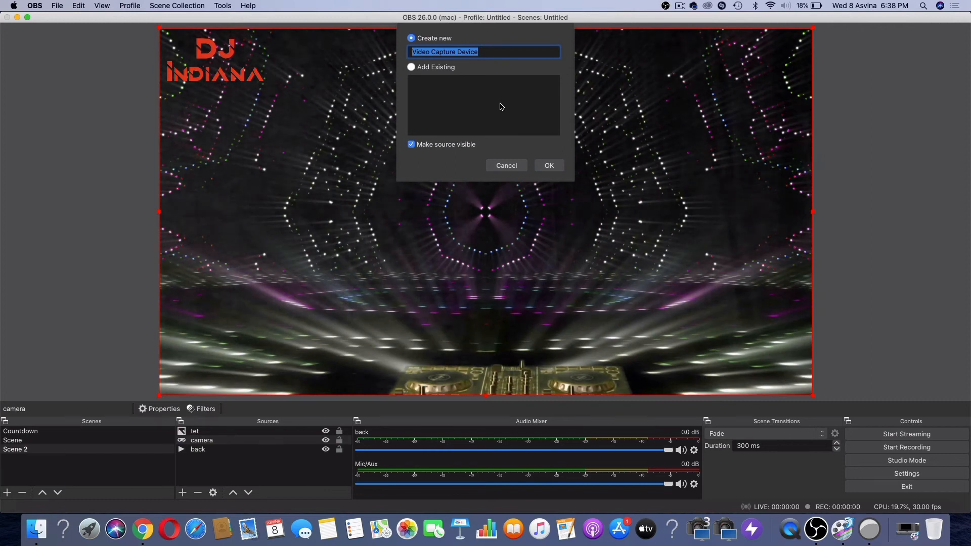
type("web")
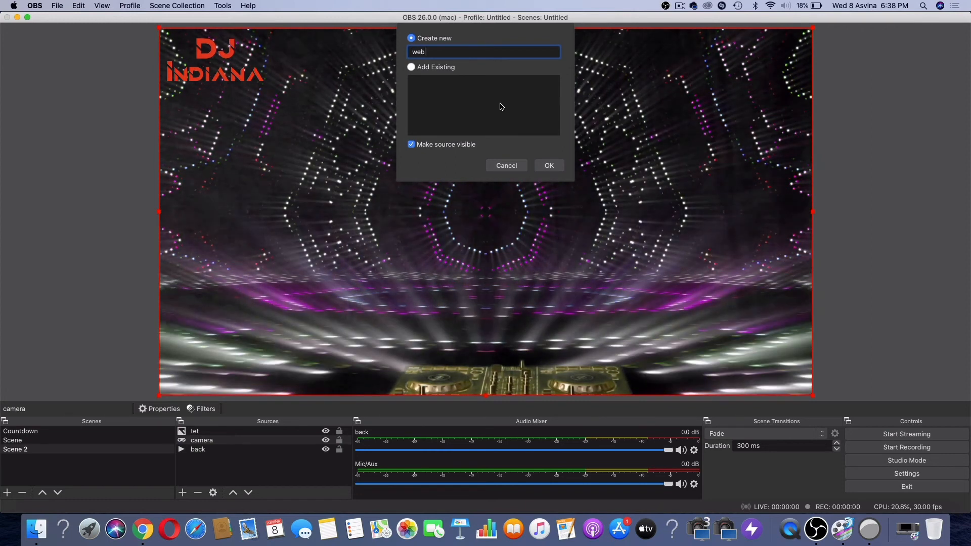
key("Return")
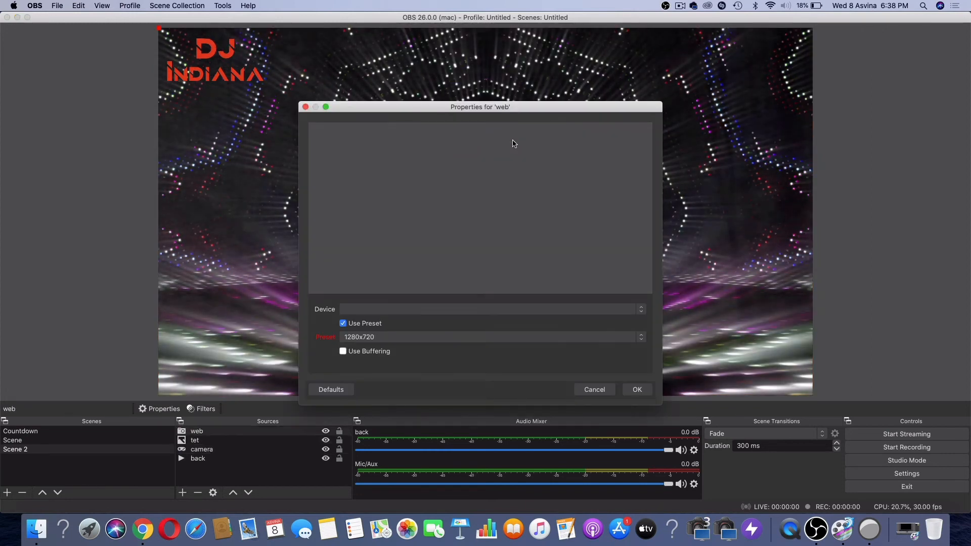
left_click(489, 309)
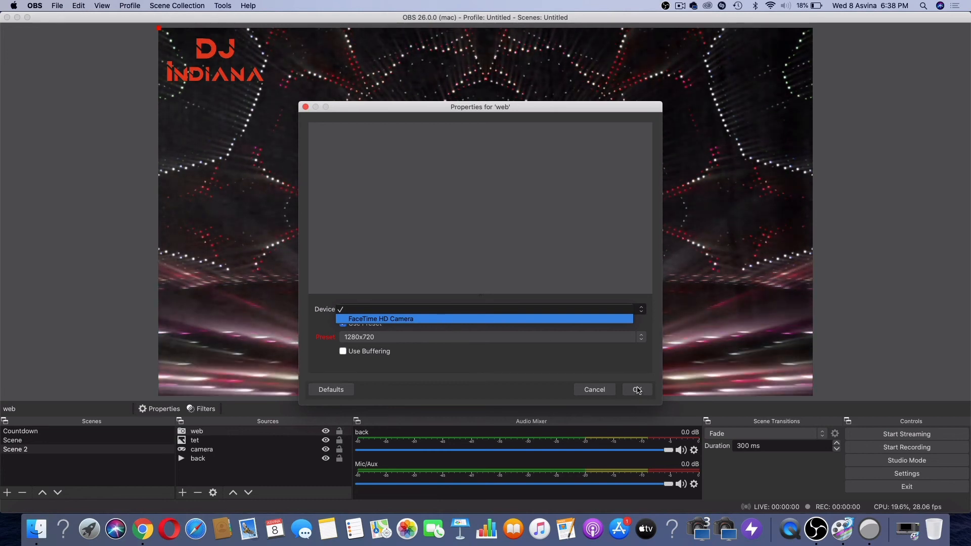
left_click(595, 389)
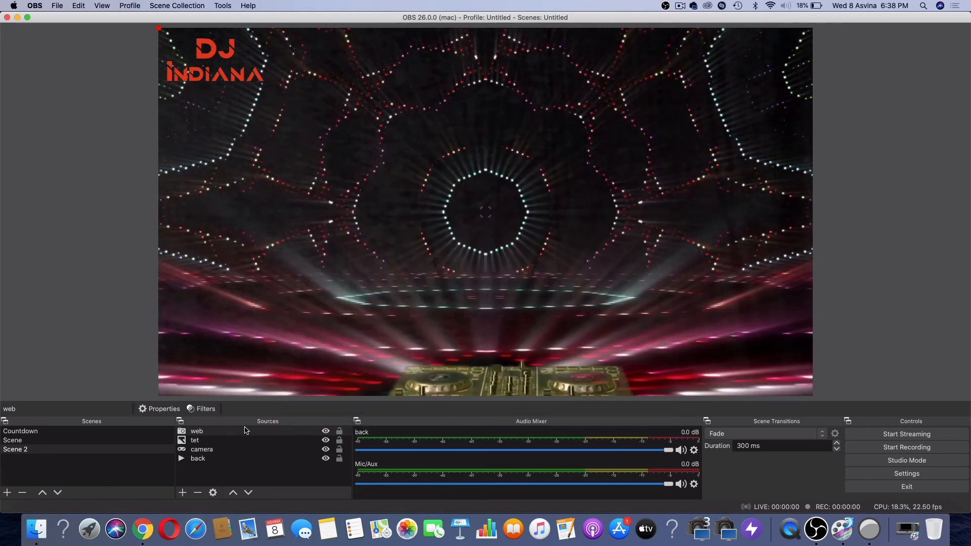
Step: Review the "camera" source's properties and its Chroma Key filter settings, making no changes
left_click(197, 441)
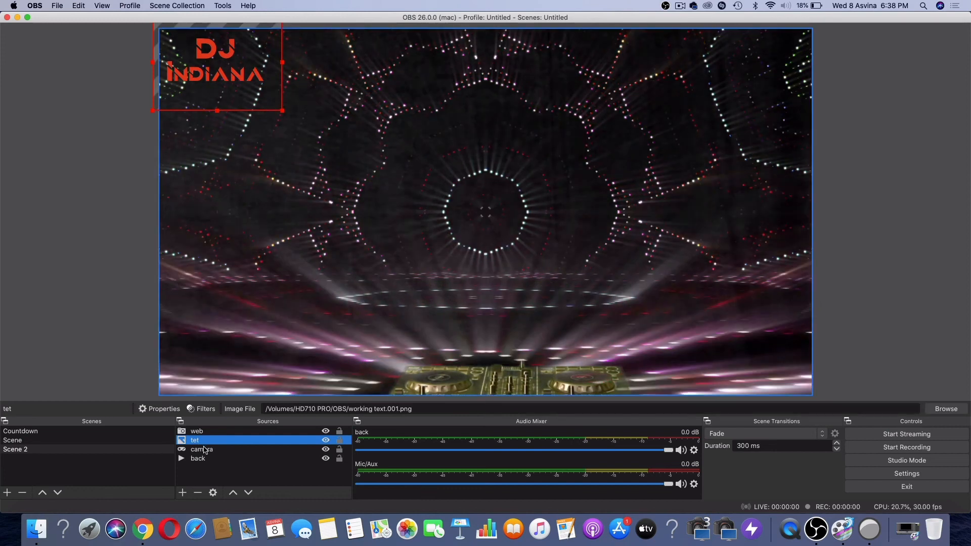
left_click(204, 450)
double_click(204, 450)
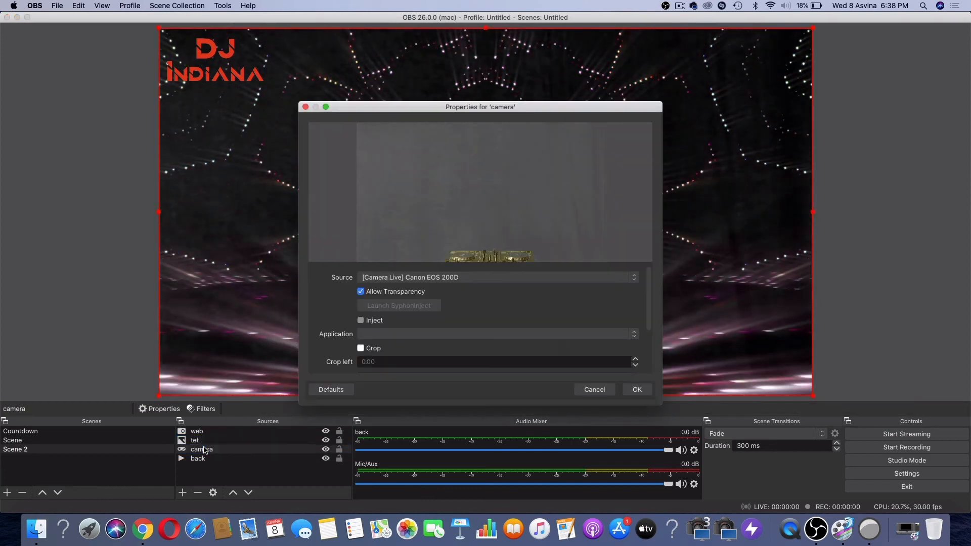
right_click(205, 449)
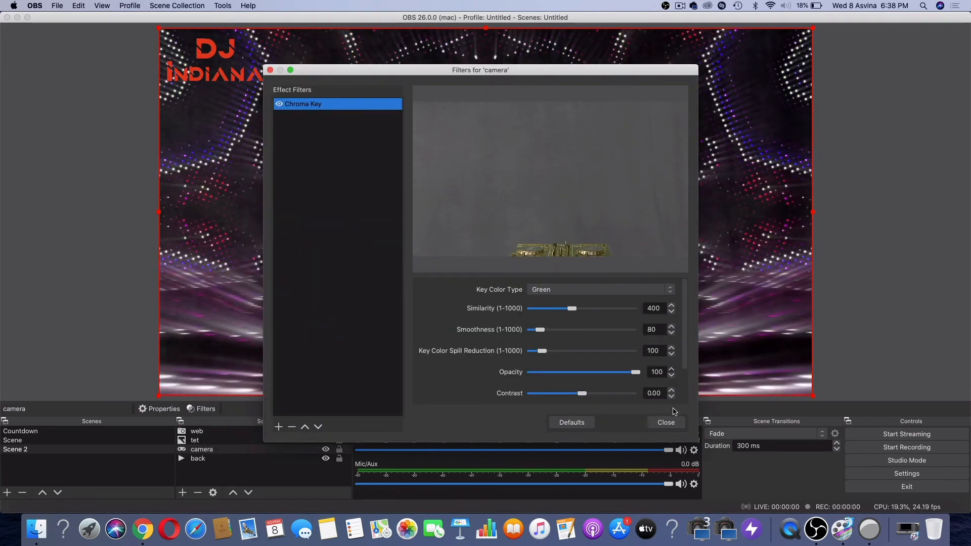
left_click(667, 423)
left_click(597, 391)
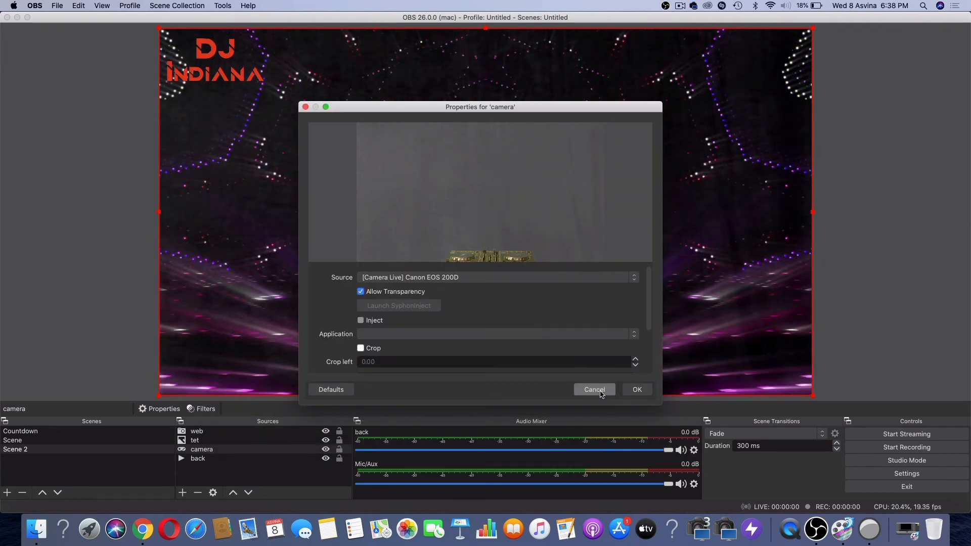